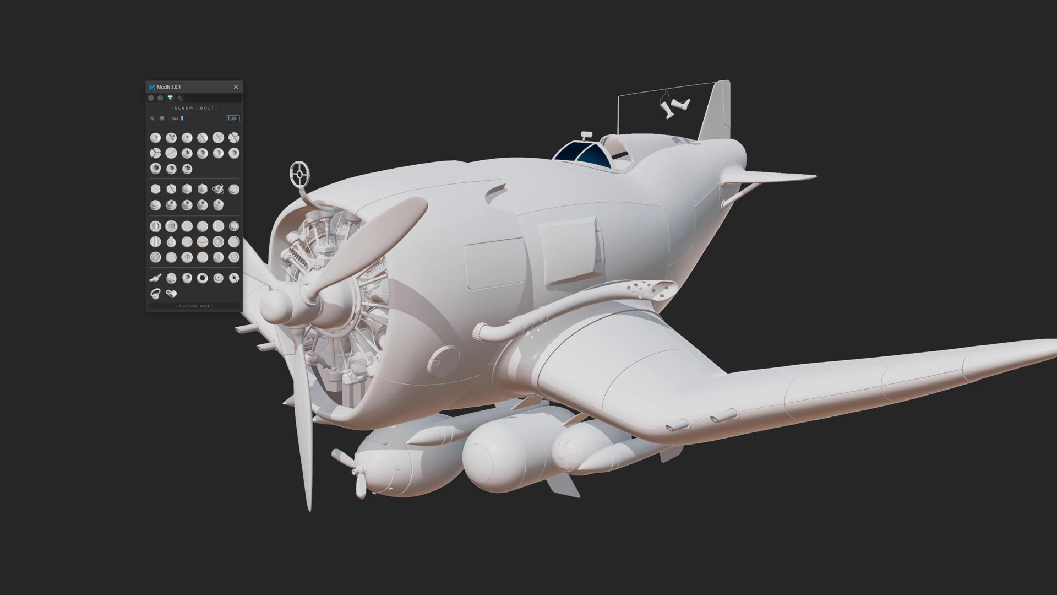
Select the centre vertex on the nose of the middle bomb under the wing and frame it in the view.
click(466, 281)
alt+drag(446, 293, 424, 256)
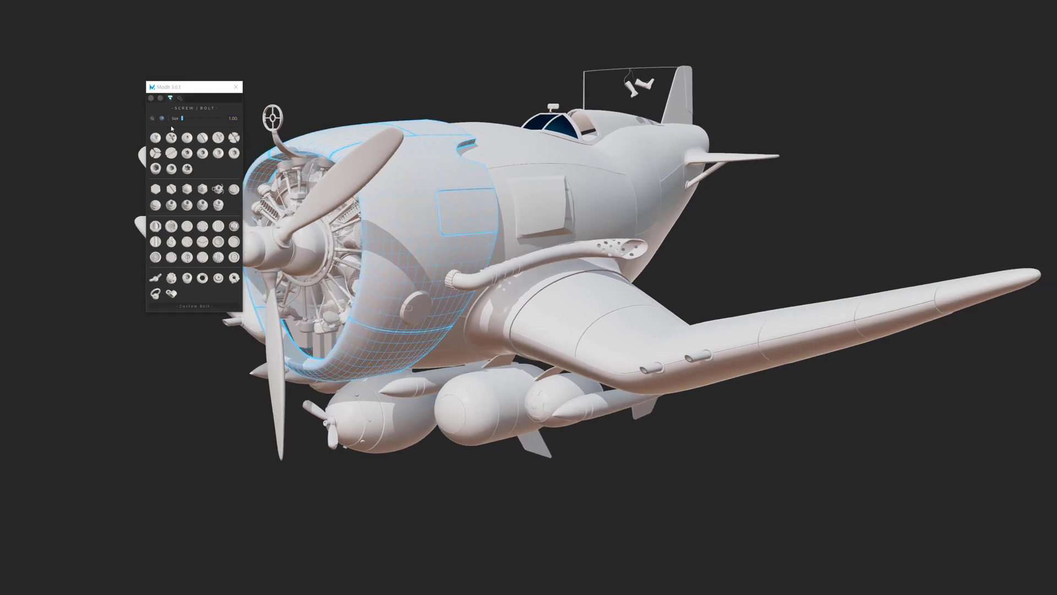
scroll(468, 357, up, 8)
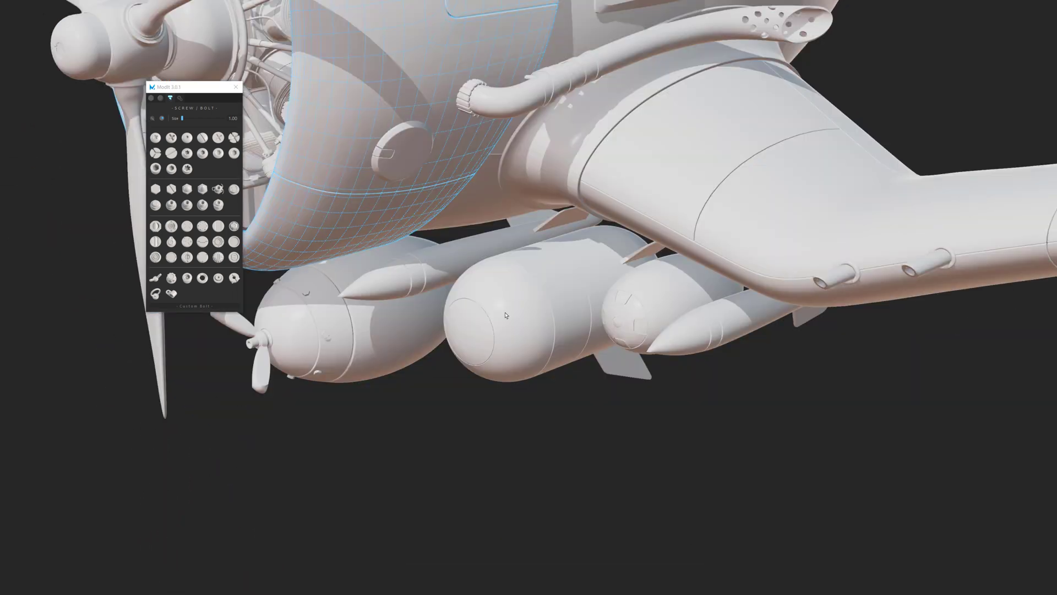
alt+drag(505, 316, 523, 297)
click(439, 378)
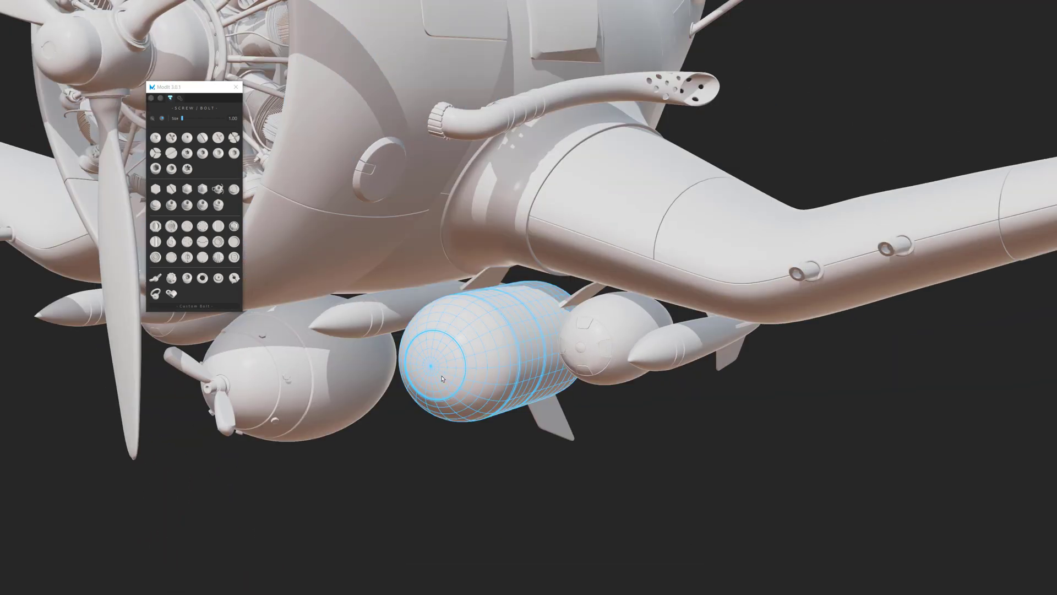
key(F9)
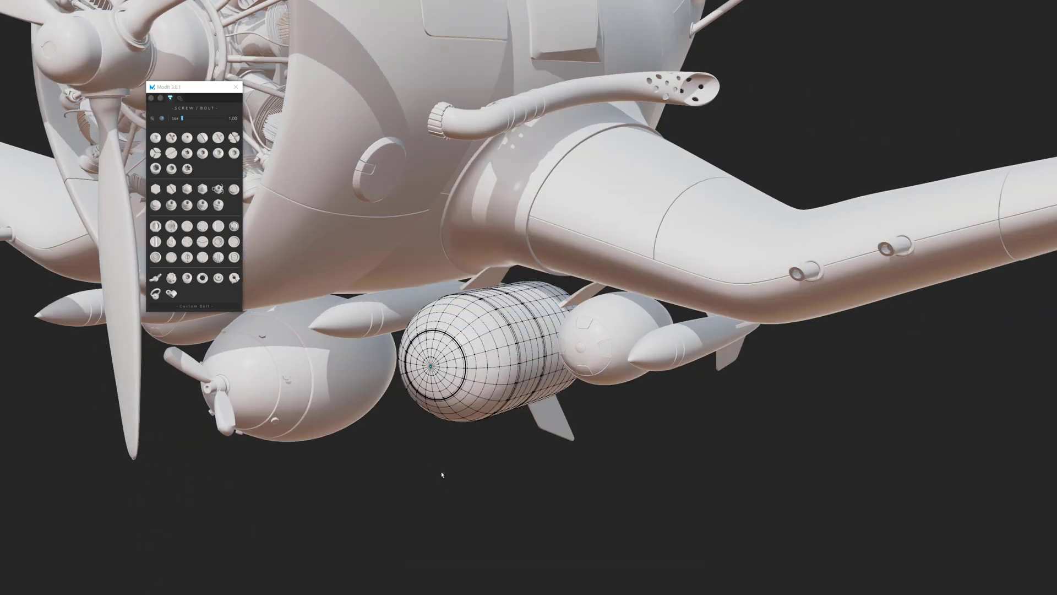
key(f)
scroll(472, 428, down, 8)
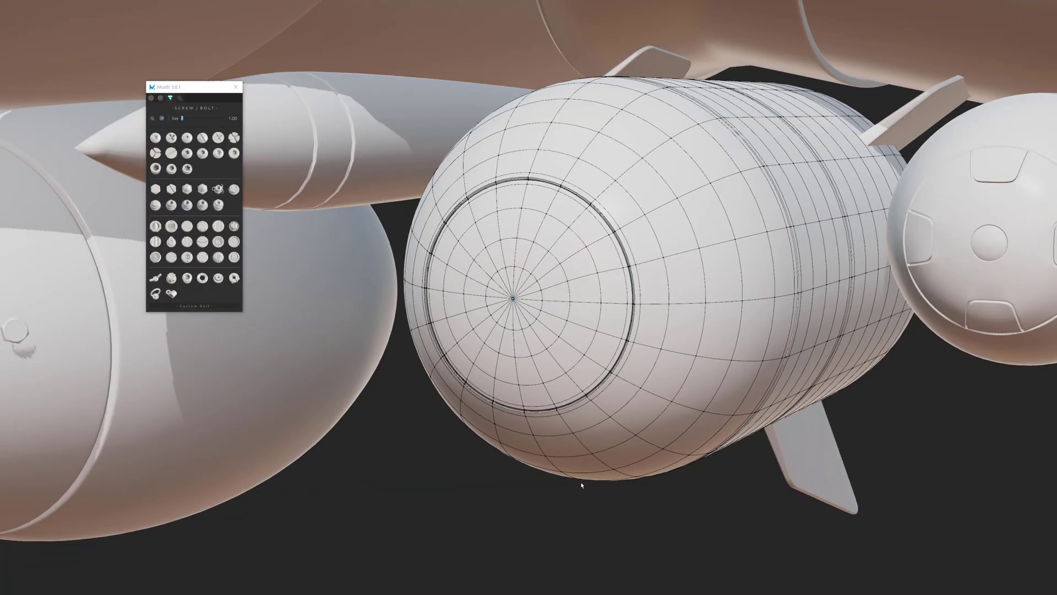
Insert the hex bolt with attached rings at the bomb's nose vertex, rescale it, and clear the selection.
scroll(581, 485, down, 2)
key(w)
scroll(536, 391, up, 2)
mouse_move(535, 391)
alt+mouse_down()
mouse_move(484, 399)
mouse_move(517, 394)
alt+mouse_up()
alt+middle_drag(444, 295, 388, 315)
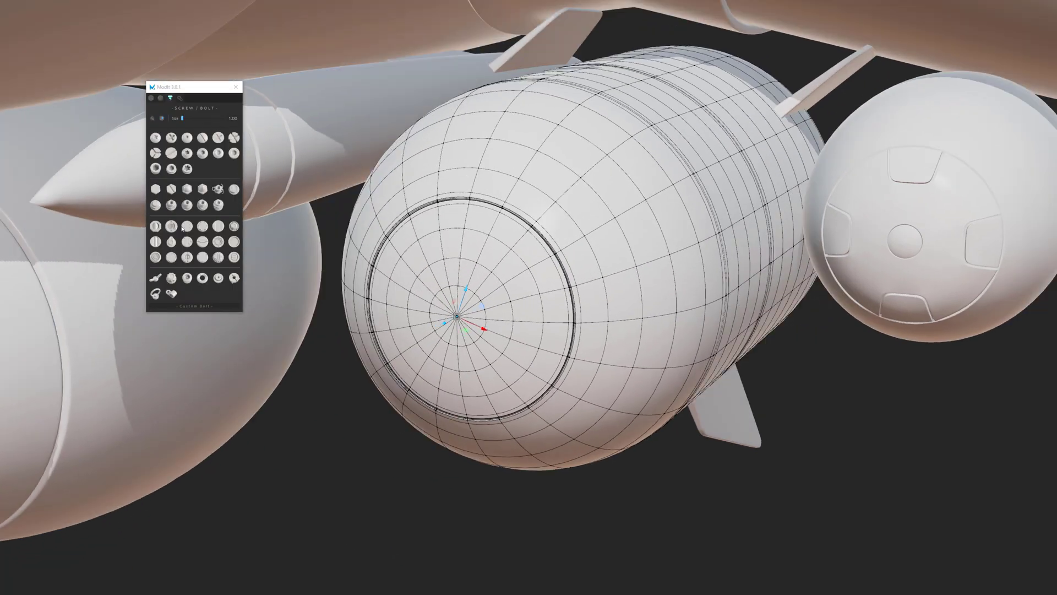
click(219, 189)
alt+drag(485, 429, 471, 412)
key(r)
middle_drag(452, 404, 507, 400)
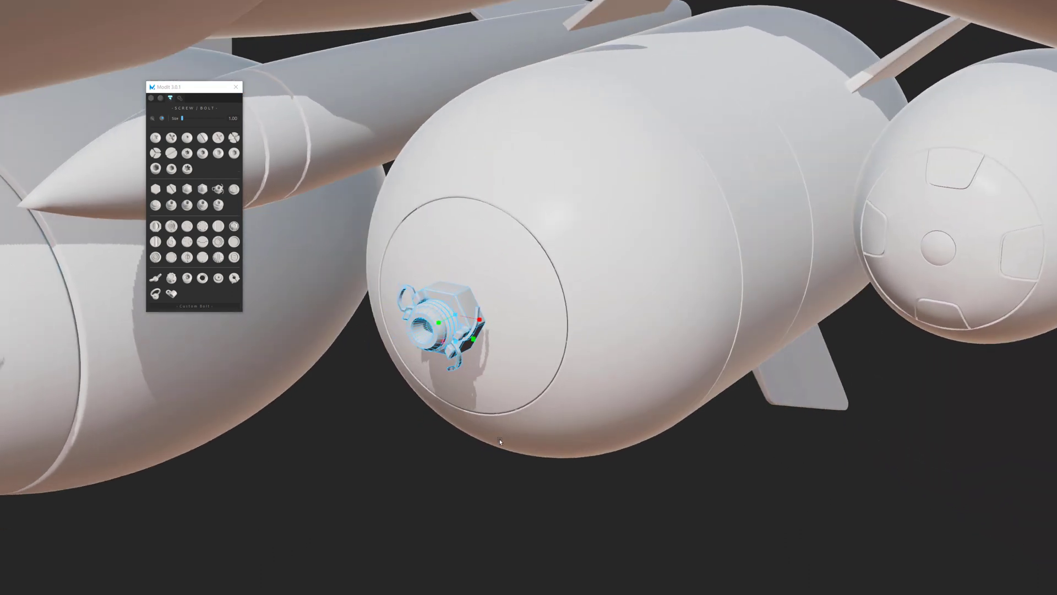
click(498, 463)
Select four spaced faces in a rectangular pattern on the side of the engine cowling.
scroll(490, 429, down, 5)
alt+middle_drag(457, 94, 438, 312)
alt+middle_drag(386, 149, 412, 355)
scroll(411, 355, down, 3)
key(w)
click(418, 154)
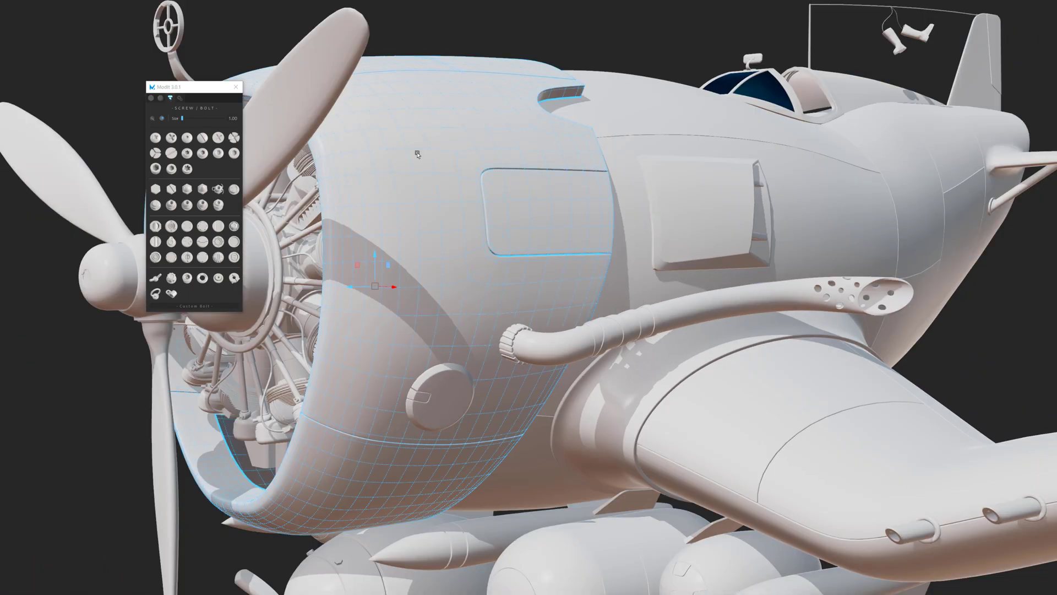
alt+drag(418, 155, 406, 228)
scroll(390, 227, up, 2)
right_drag(358, 214, 356, 243)
click(354, 240)
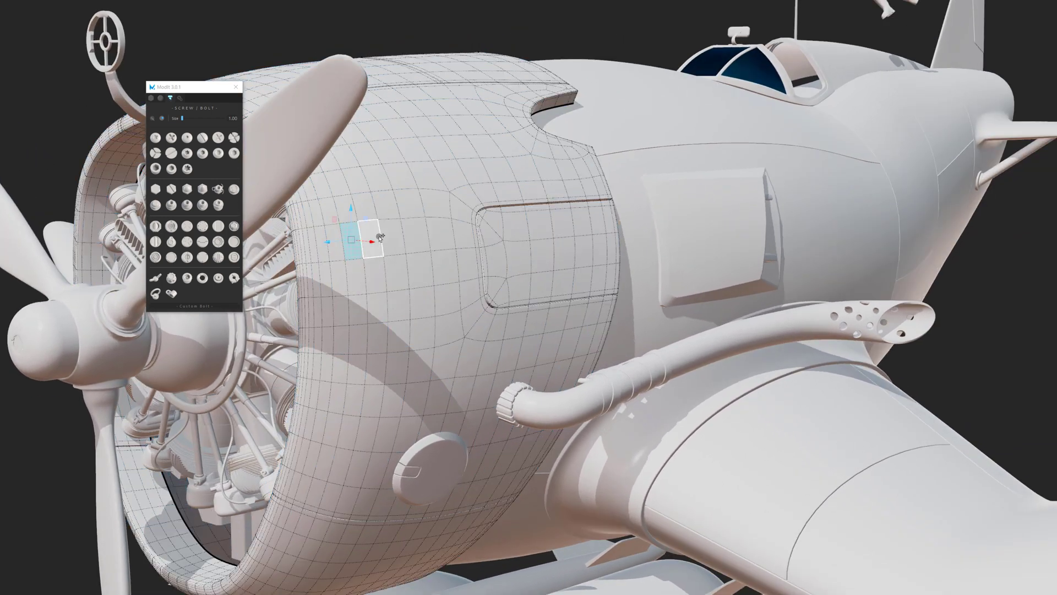
shift+click(417, 236)
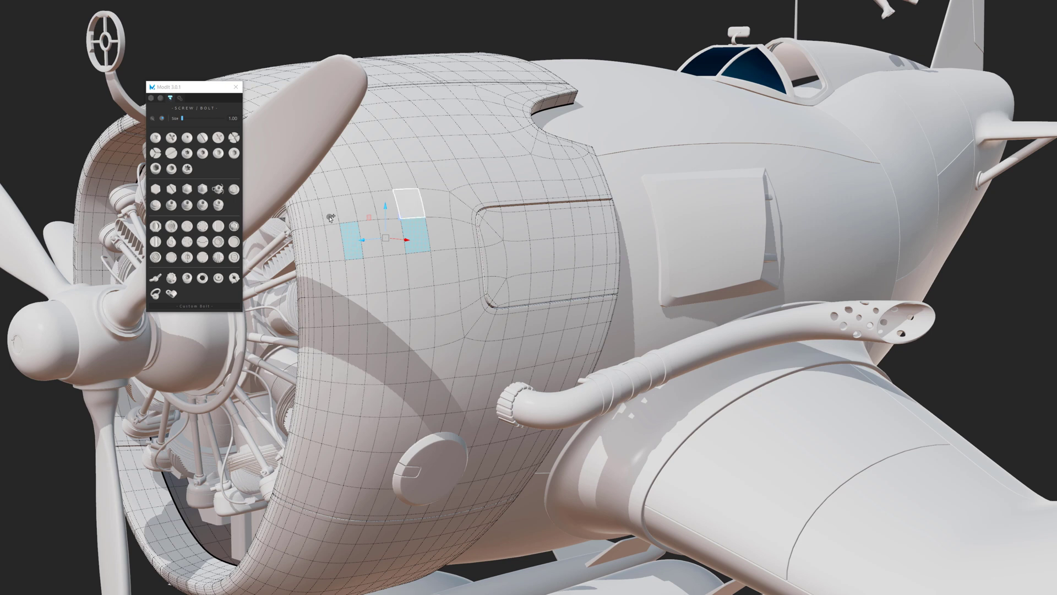
shift+click(358, 337)
shift+click(422, 331)
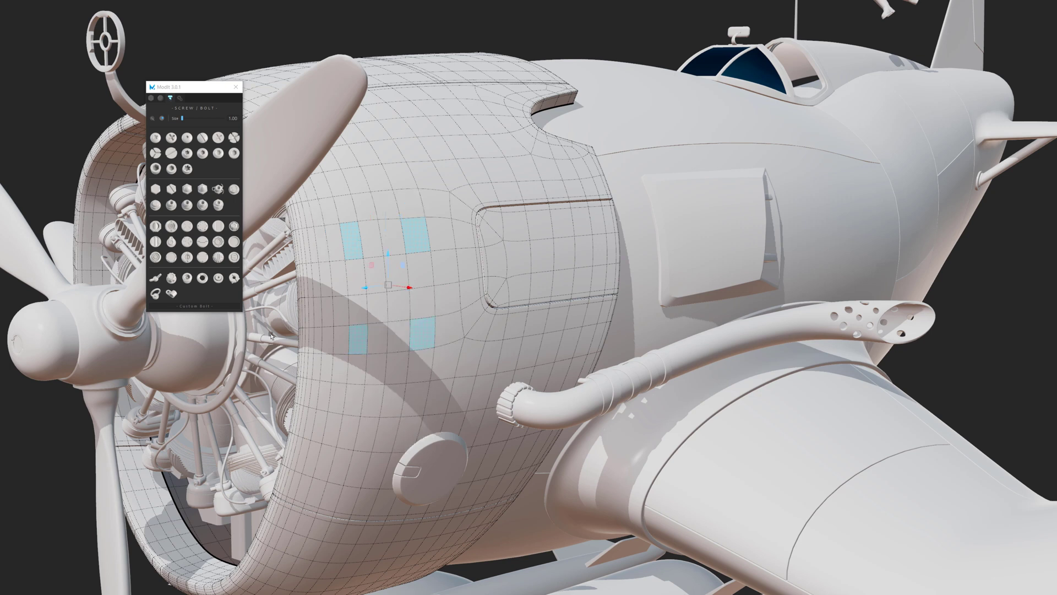
Try inserting a bolt from the four selected cowling faces, then delete it.
alt+drag(271, 335, 286, 290)
click(215, 188)
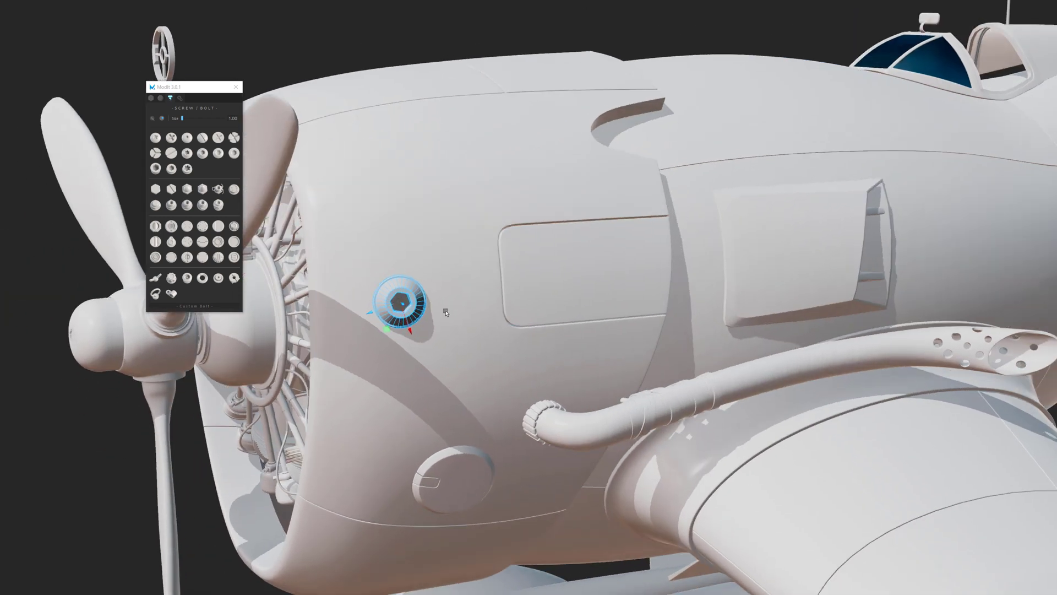
key(Delete)
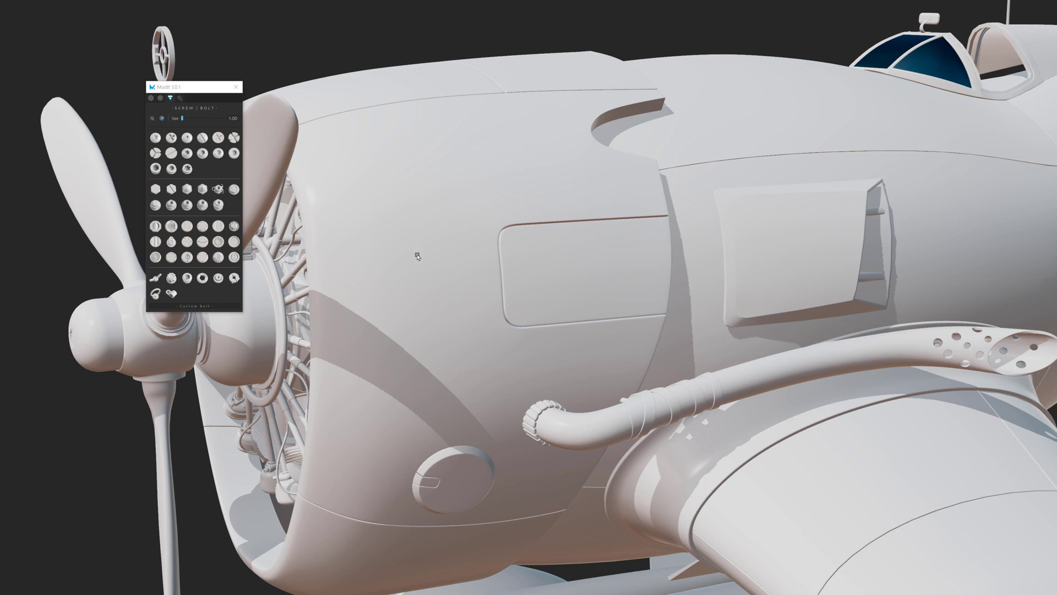
scroll(417, 245, down, 3)
alt+middle_drag(413, 231, 386, 249)
click(391, 274)
alt+drag(391, 274, 456, 269)
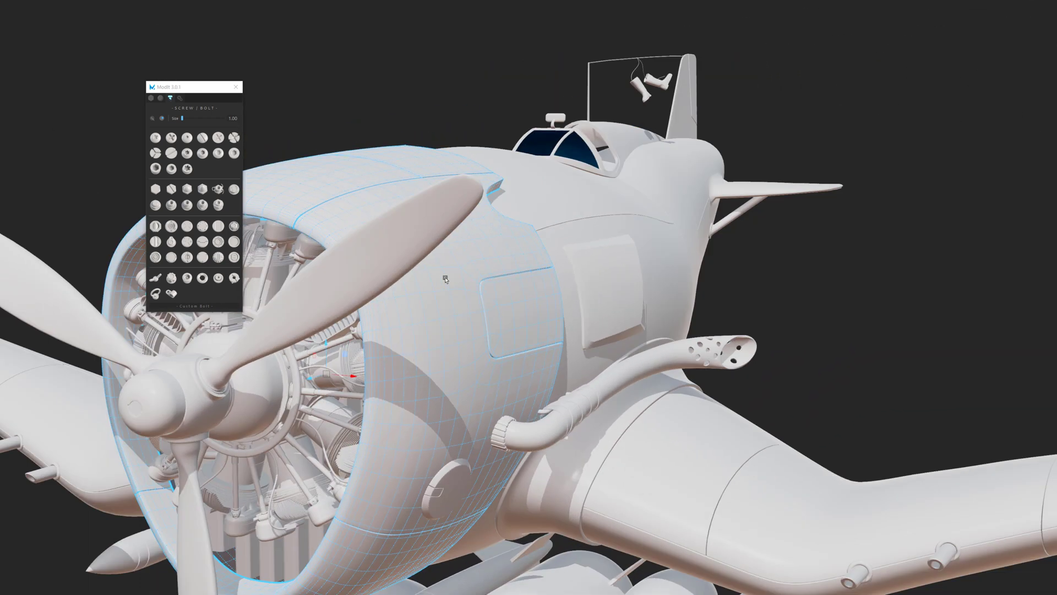
key(F9)
alt+drag(449, 264, 408, 296)
scroll(440, 286, down, 2)
key(F8)
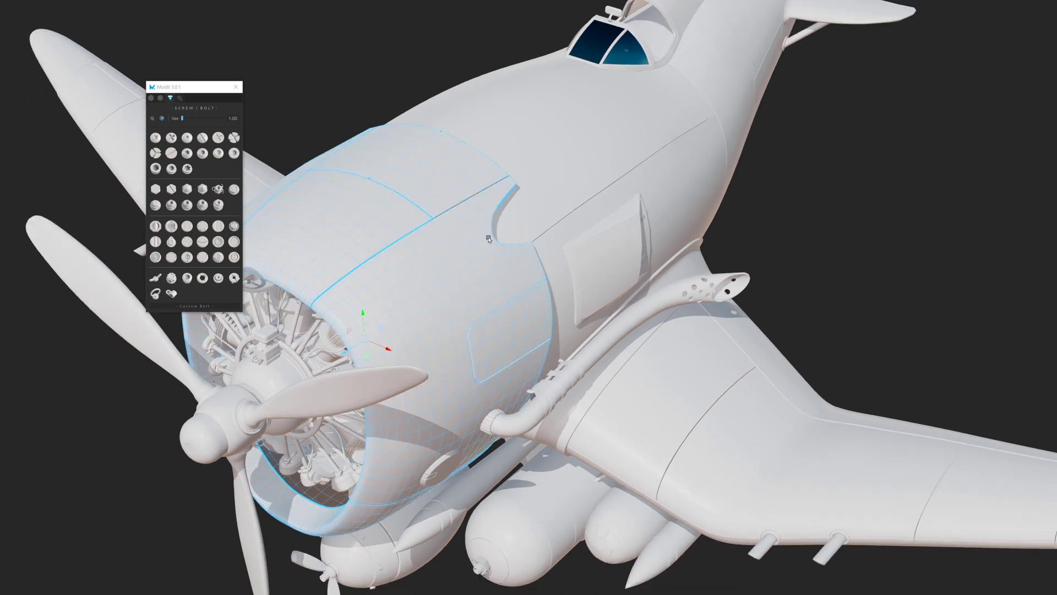
alt+drag(488, 239, 416, 249)
alt+middle_drag(417, 248, 471, 258)
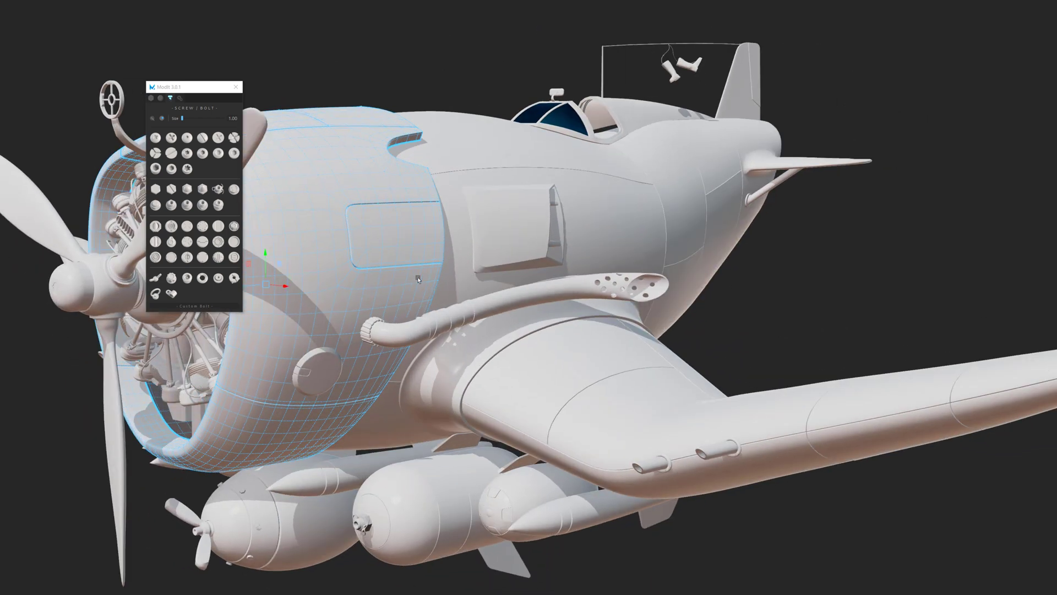
Reposition the ModIt window, clear the selection, and switch the Screw / Bolt tool to its direct surface-placement mode.
drag(184, 94, 262, 144)
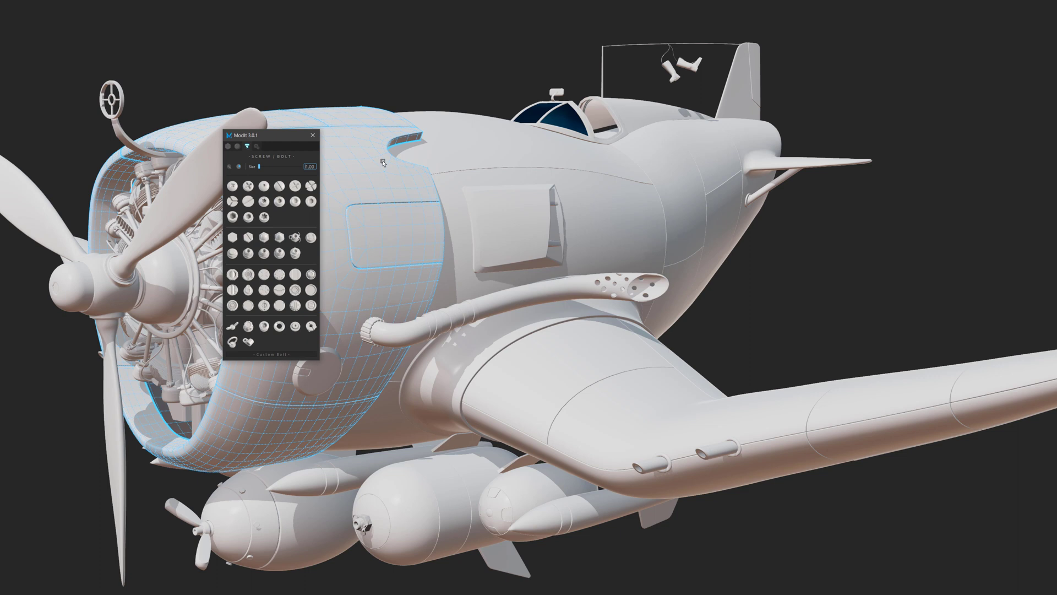
alt+drag(455, 181, 490, 285)
scroll(502, 251, down, 1)
click(463, 77)
alt+drag(462, 111, 352, 162)
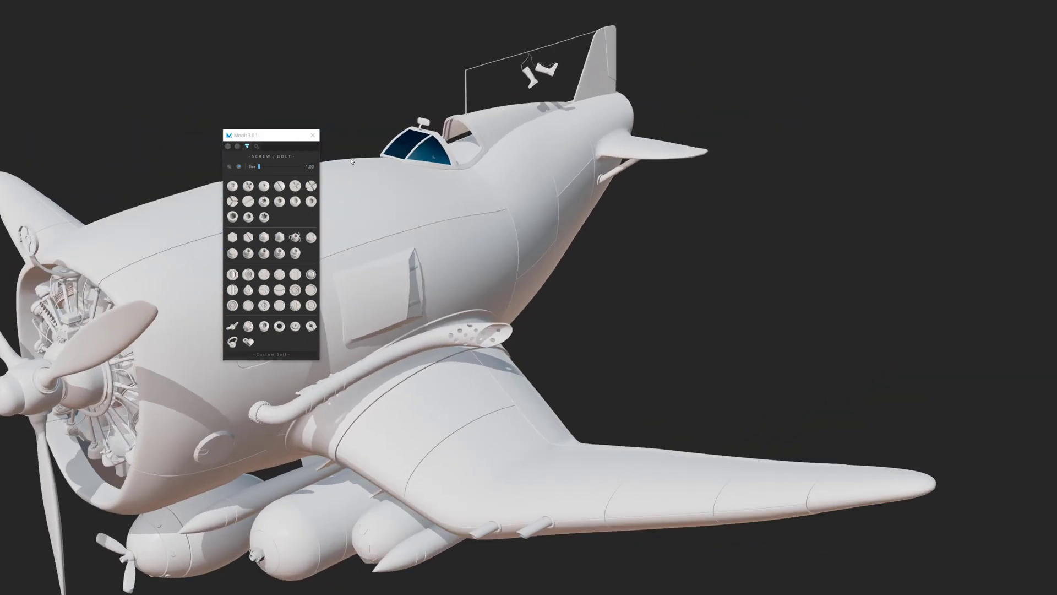
click(229, 167)
drag(261, 134, 206, 151)
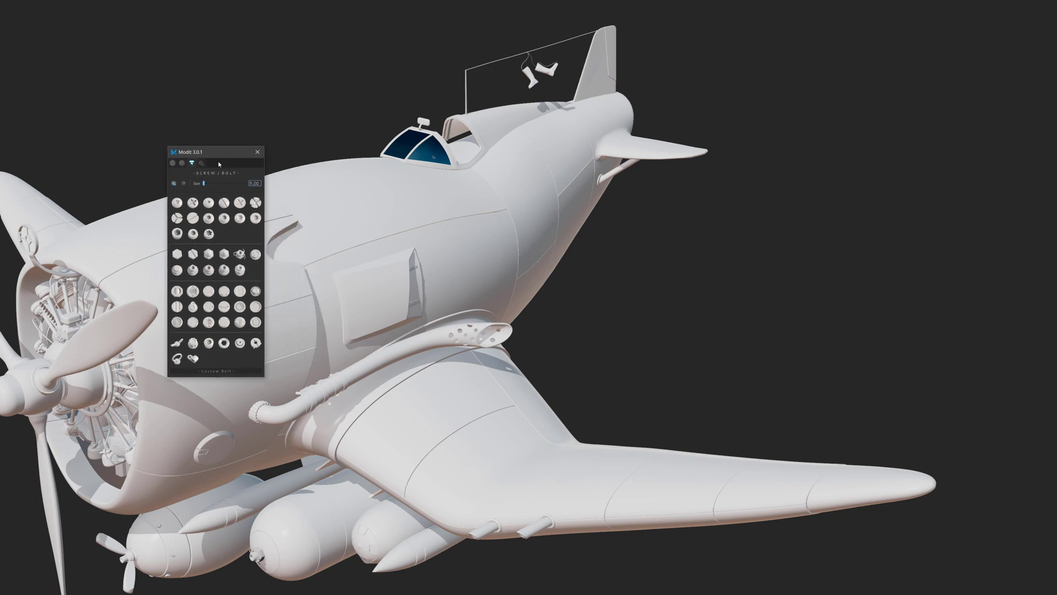
Open the Outliner, select the cowling and fuselage panels to check their entries, then close it and clear the selection.
alt+middle_drag(336, 222, 435, 189)
mouse_move(435, 189)
alt+mouse_down()
mouse_move(396, 190)
mouse_move(430, 190)
alt+mouse_up()
alt+middle_drag(429, 190, 405, 211)
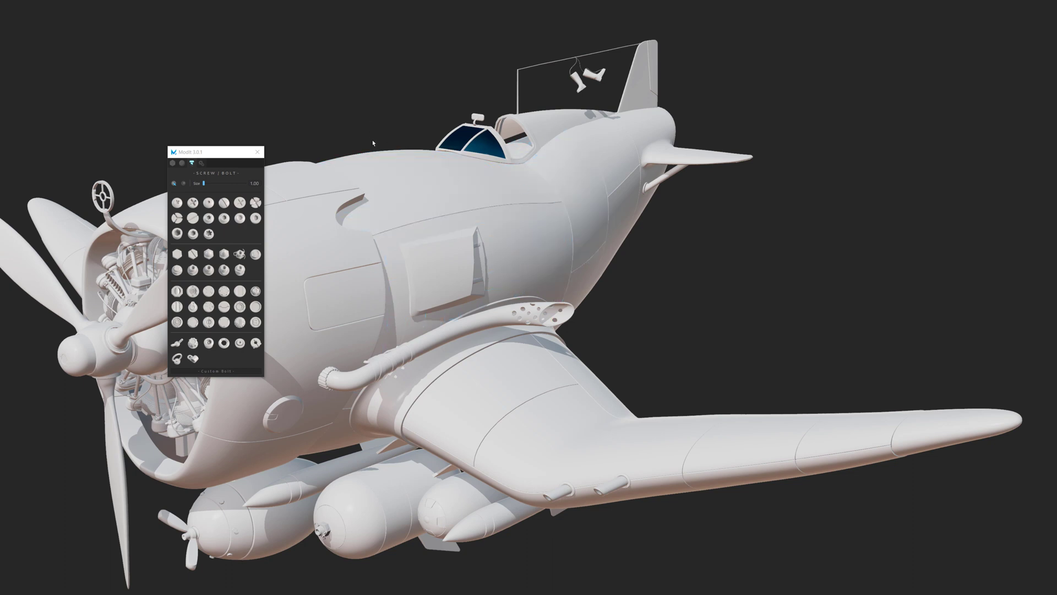
key(shift+o)
drag(276, 44, 50, 80)
click(394, 202)
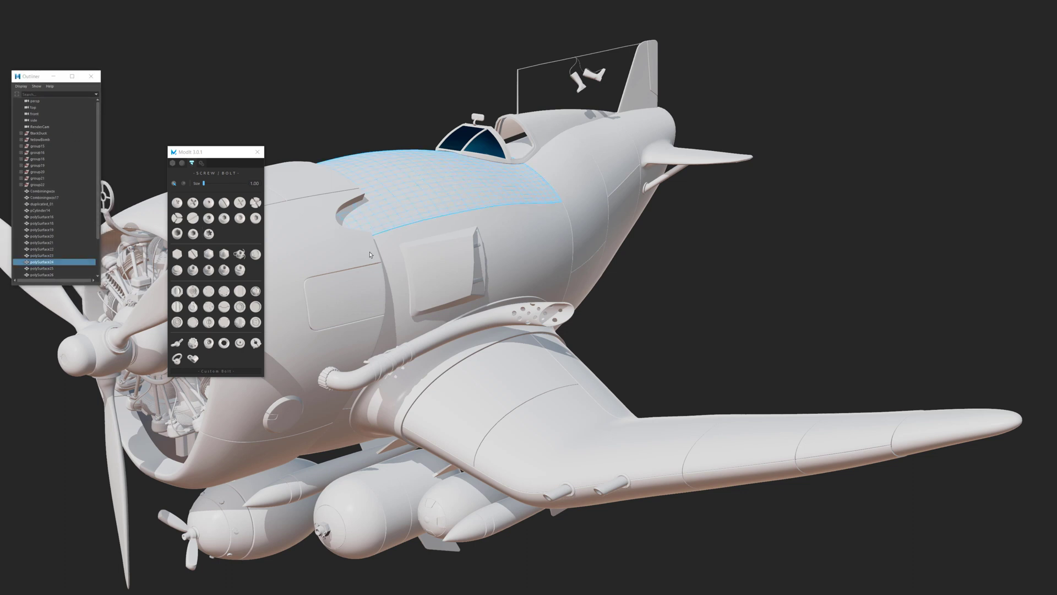
shift+click(359, 246)
shift+click(407, 242)
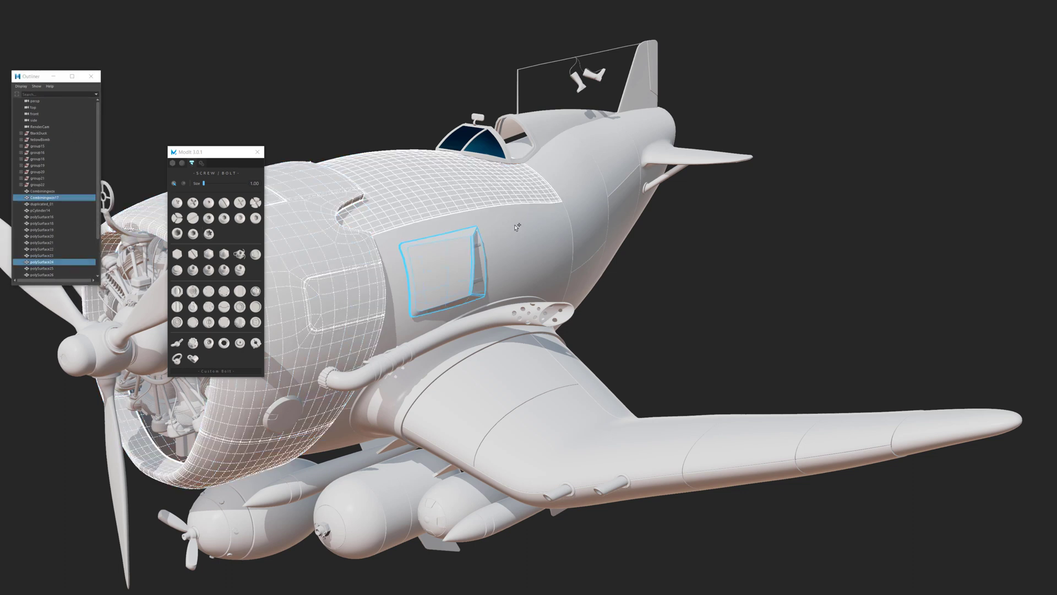
shift+click(517, 227)
shift+click(589, 284)
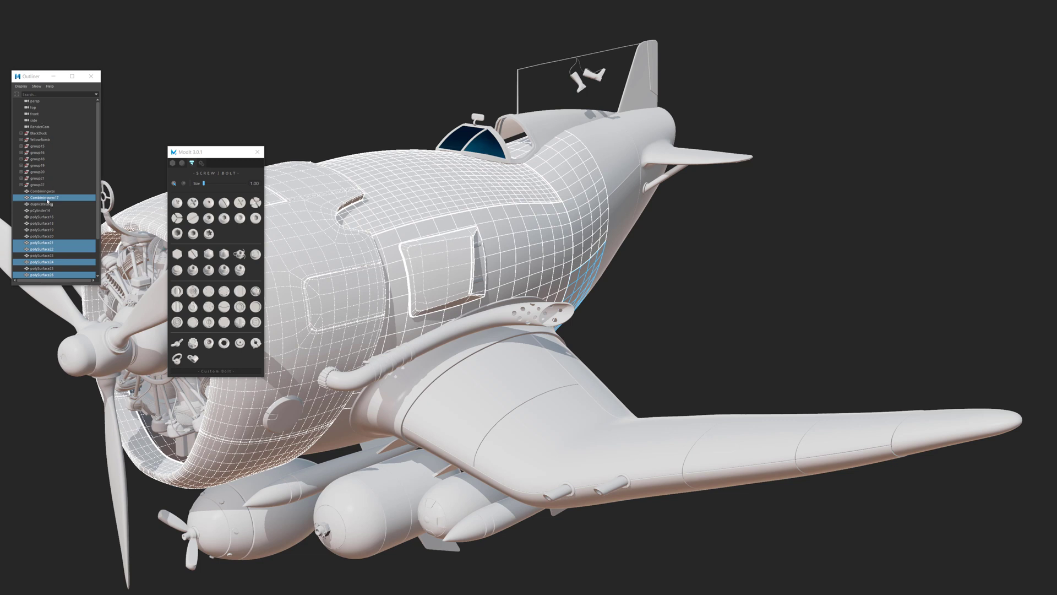
click(91, 77)
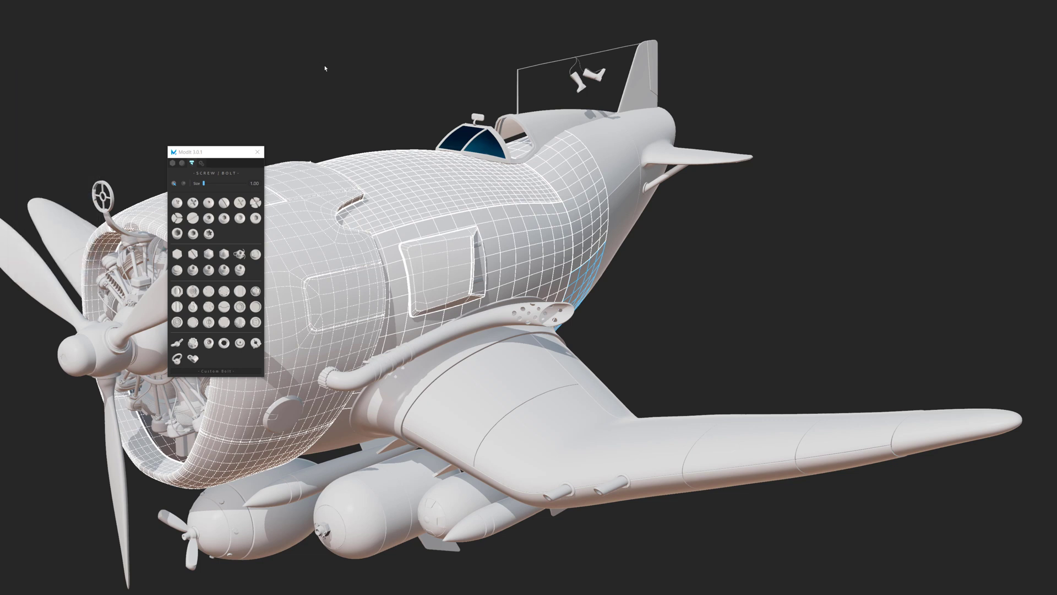
click(326, 69)
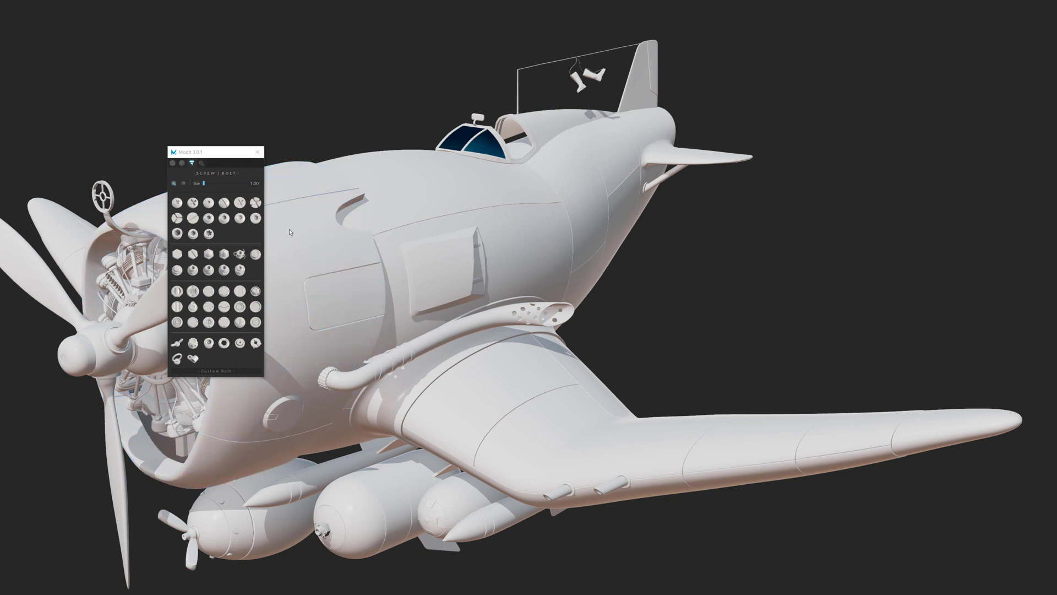
Place bolts above and below the lower horizontal seam of the rear fuselage and around its junction with the vertical seam.
alt+right_drag(425, 218, 517, 231)
alt+middle_drag(518, 231, 542, 290)
alt+right_drag(542, 290, 578, 295)
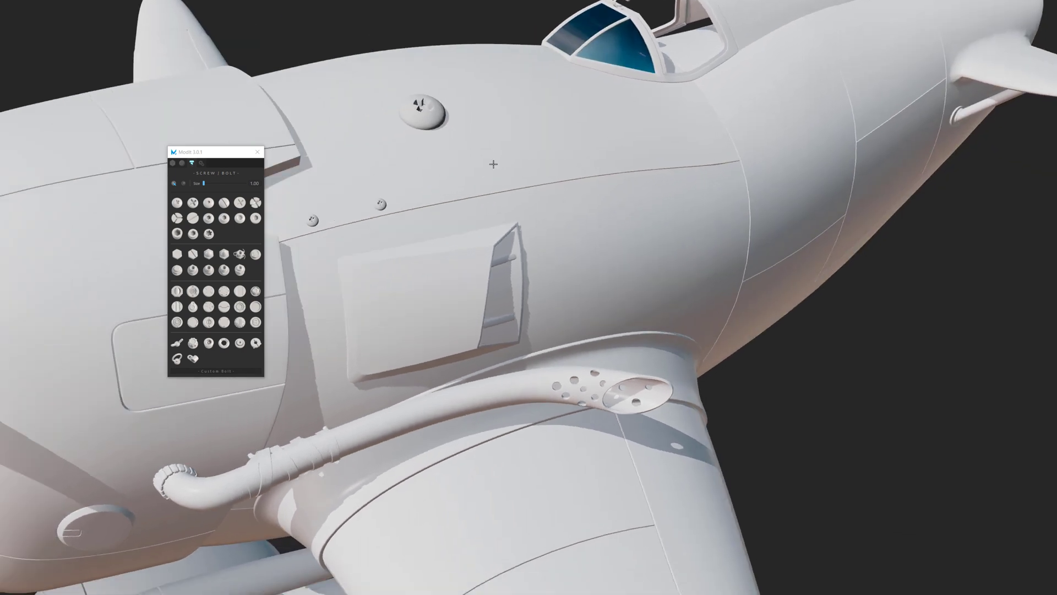
alt+drag(493, 165, 510, 172)
alt+middle_drag(509, 172, 479, 158)
alt+middle_drag(465, 110, 451, 153)
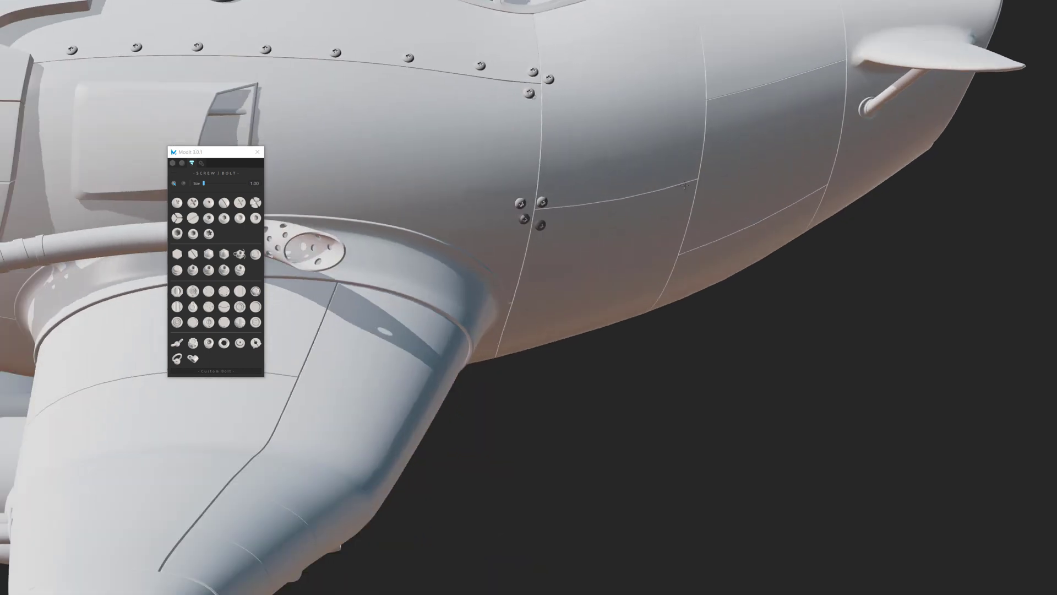
click(694, 173)
click(683, 195)
click(708, 186)
click(708, 164)
click(659, 205)
drag(608, 216, 598, 217)
click(587, 197)
click(658, 179)
Place bolts on both sides of the vertical seam behind the cockpit, running up towards the top of the fuselage.
alt+middle_drag(659, 179, 528, 276)
click(529, 275)
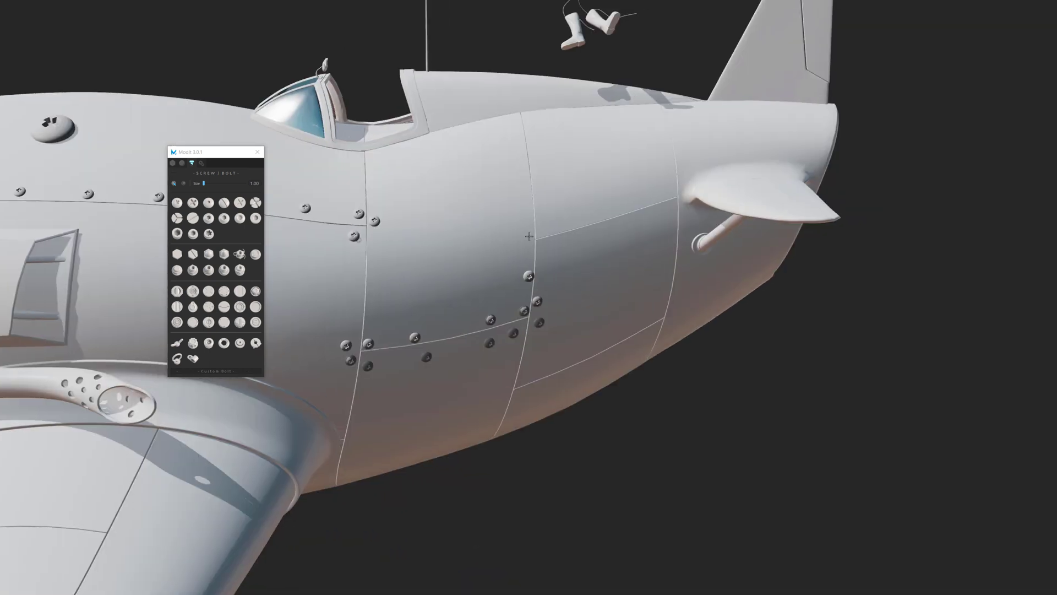
click(528, 218)
click(524, 167)
click(534, 126)
click(519, 135)
click(541, 169)
click(546, 226)
click(547, 257)
Place paired bolts along the seam leading to the tailplane and more bolts along the vertical seam ahead of it.
click(620, 226)
click(620, 208)
click(671, 192)
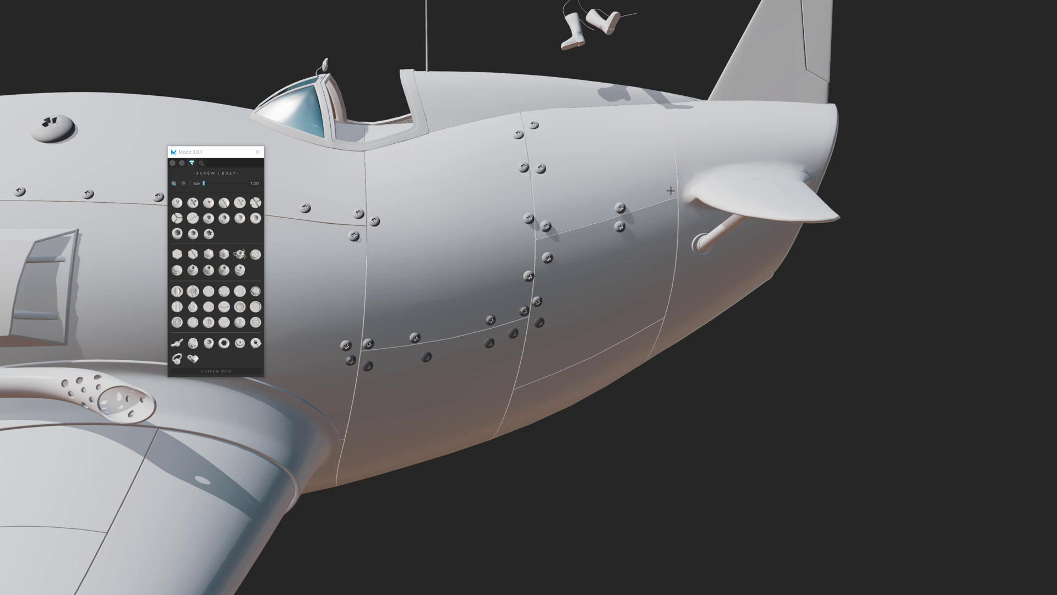
click(671, 212)
click(684, 167)
click(664, 143)
click(675, 114)
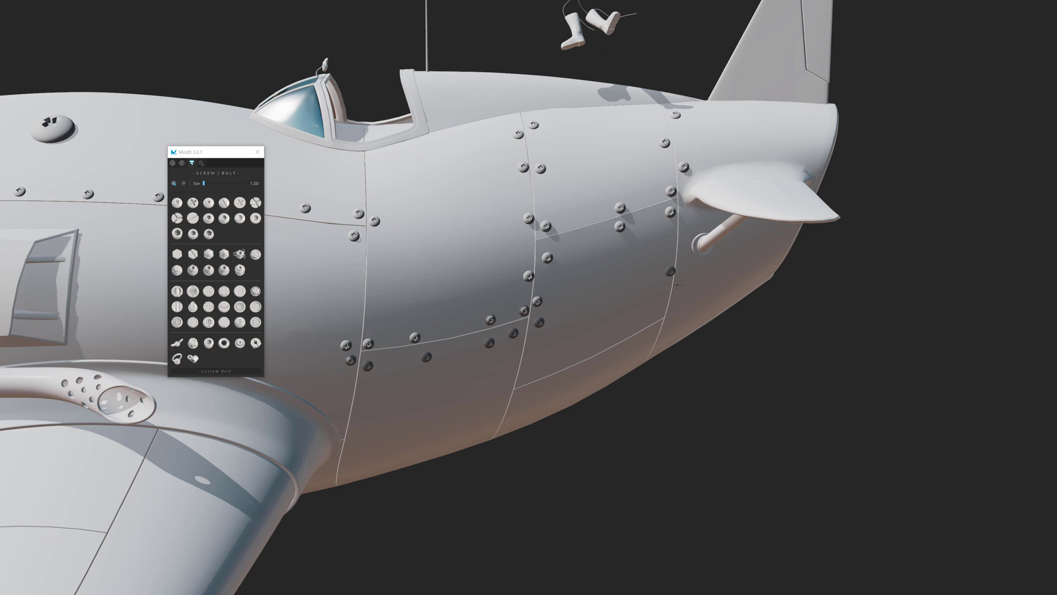
click(677, 285)
Choose another bolt style and place it on the upper fuselage ahead of the cockpit.
alt+right_drag(677, 285, 440, 242)
alt+drag(441, 243, 516, 277)
alt+right_drag(403, 290, 528, 346)
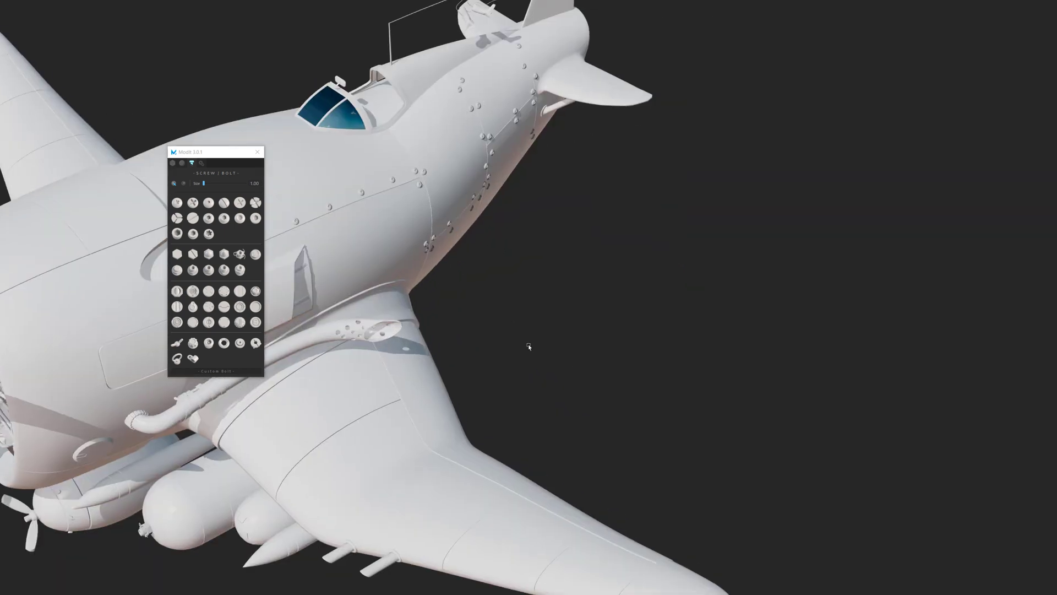
alt+middle_drag(528, 345, 754, 353)
alt+drag(755, 353, 878, 234)
alt+right_drag(385, 265, 491, 299)
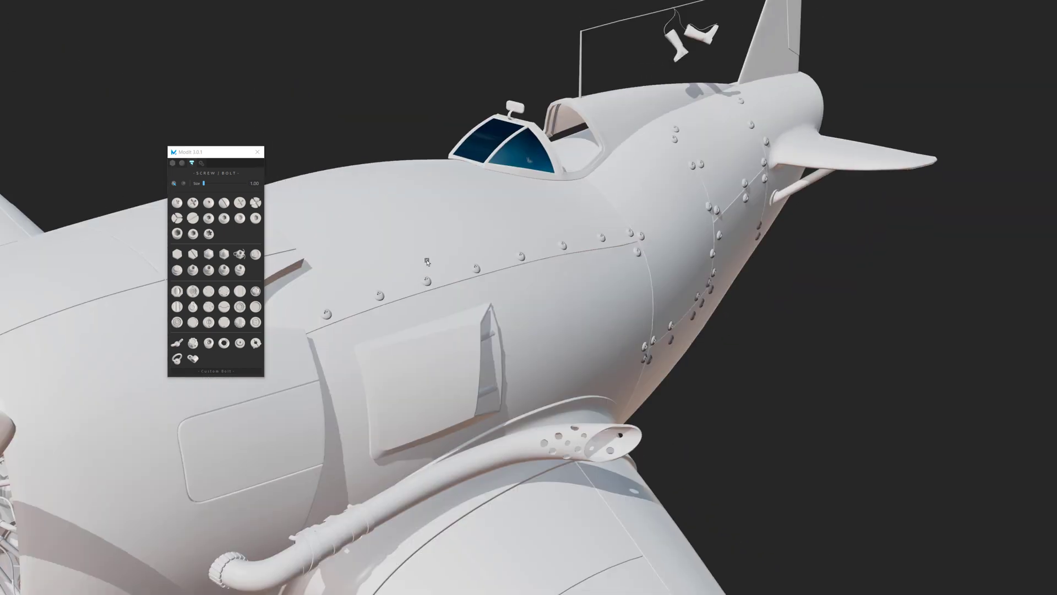
alt+middle_drag(428, 261, 538, 186)
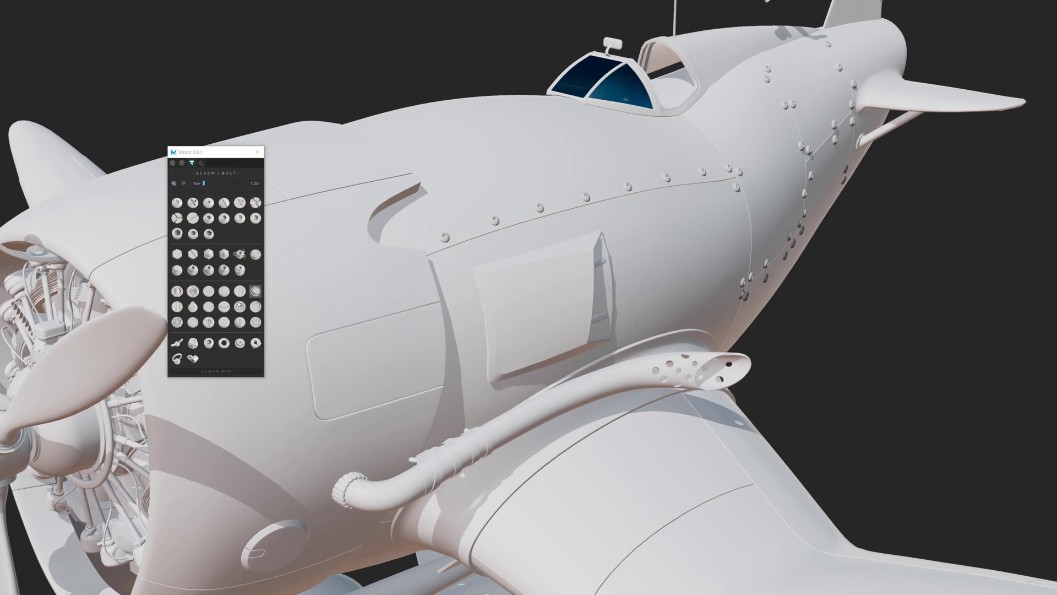
click(192, 270)
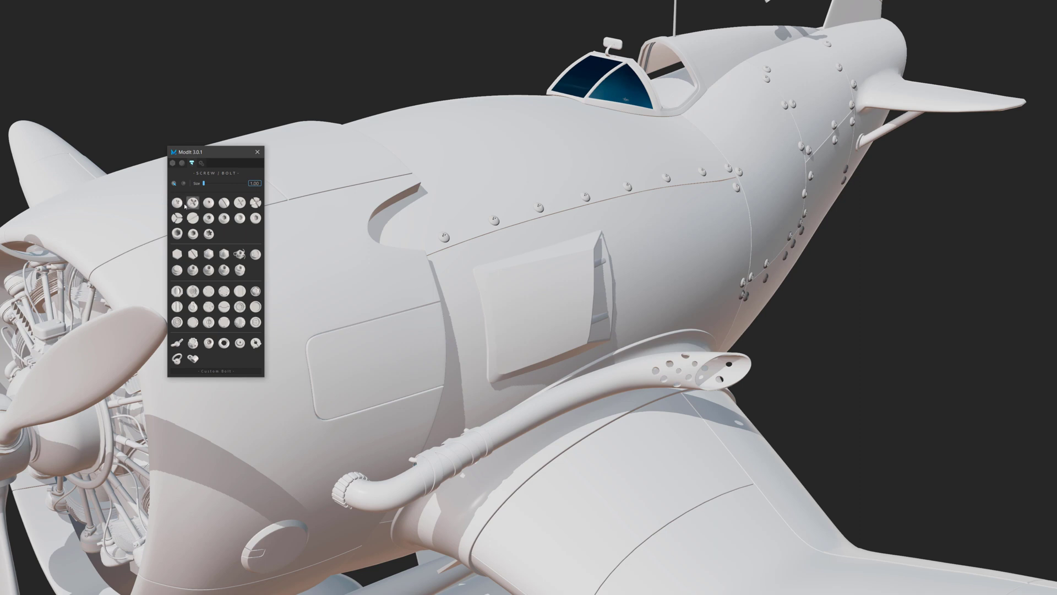
click(477, 173)
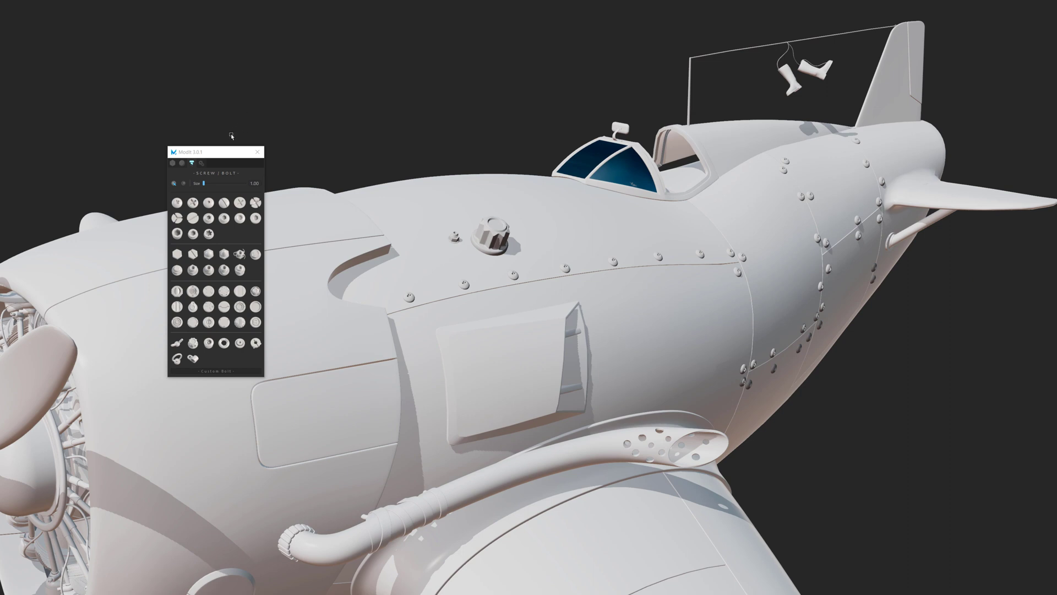
Reposition the ModIt window, view the Custom Bolt information about the AssetIt script, and close it.
drag(214, 157, 228, 141)
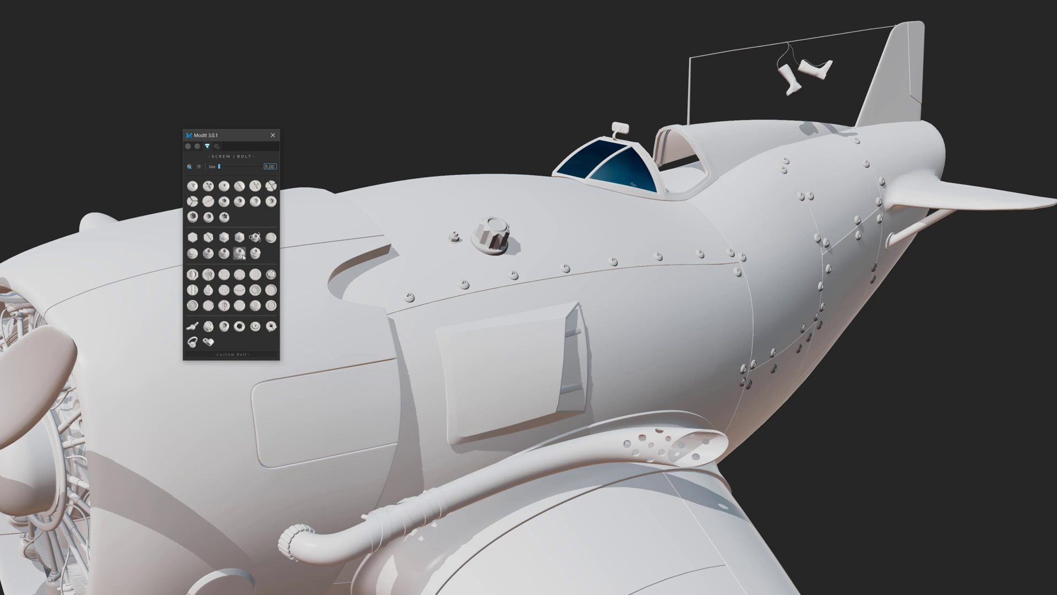
drag(226, 136, 207, 130)
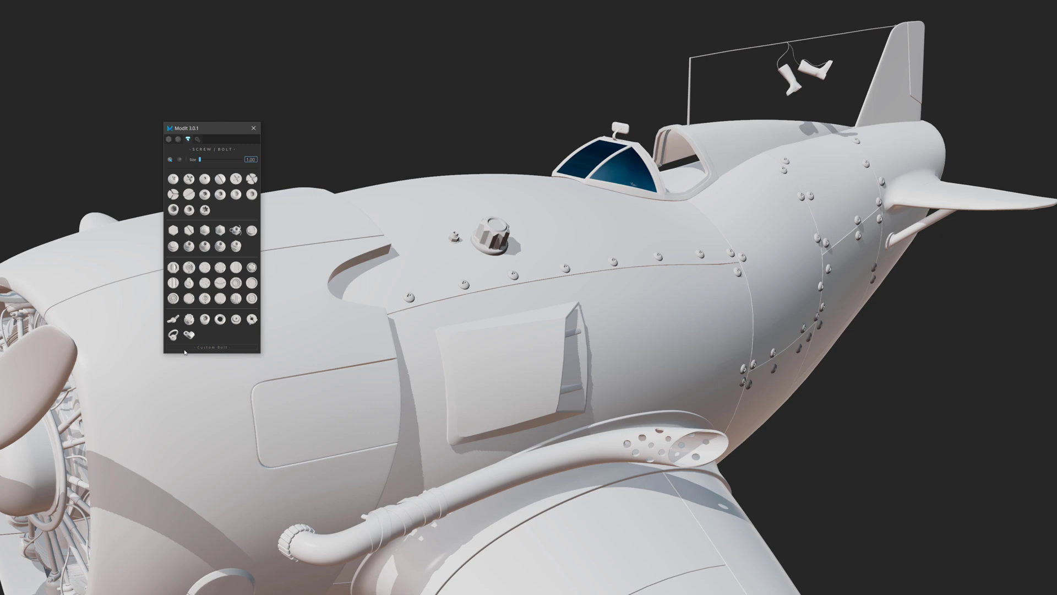
click(210, 349)
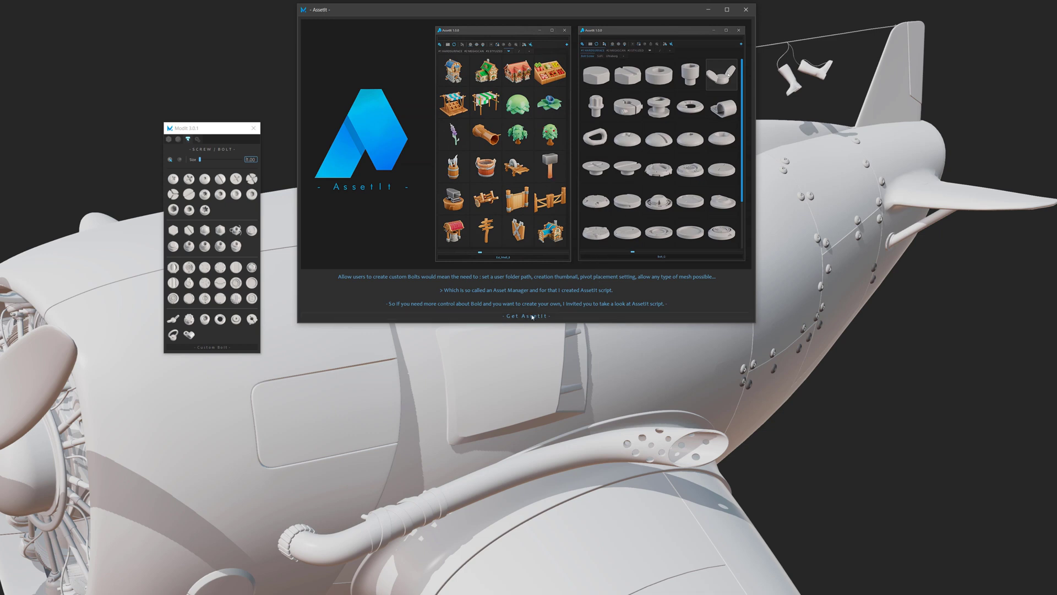
click(745, 9)
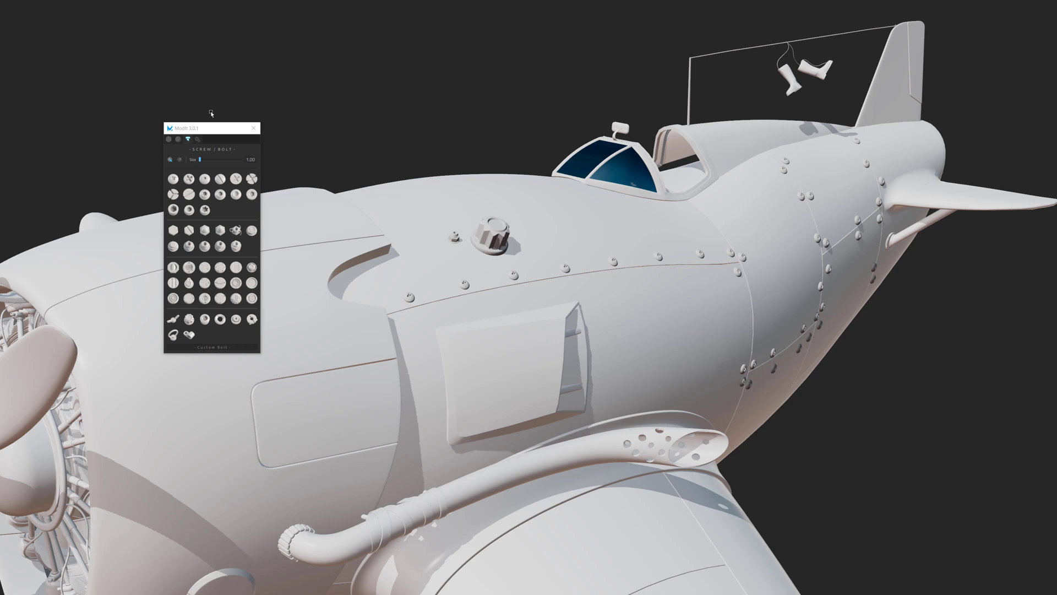
Move the ModIt window closer to the model and show its general, modeling and shading settings.
drag(197, 130, 262, 106)
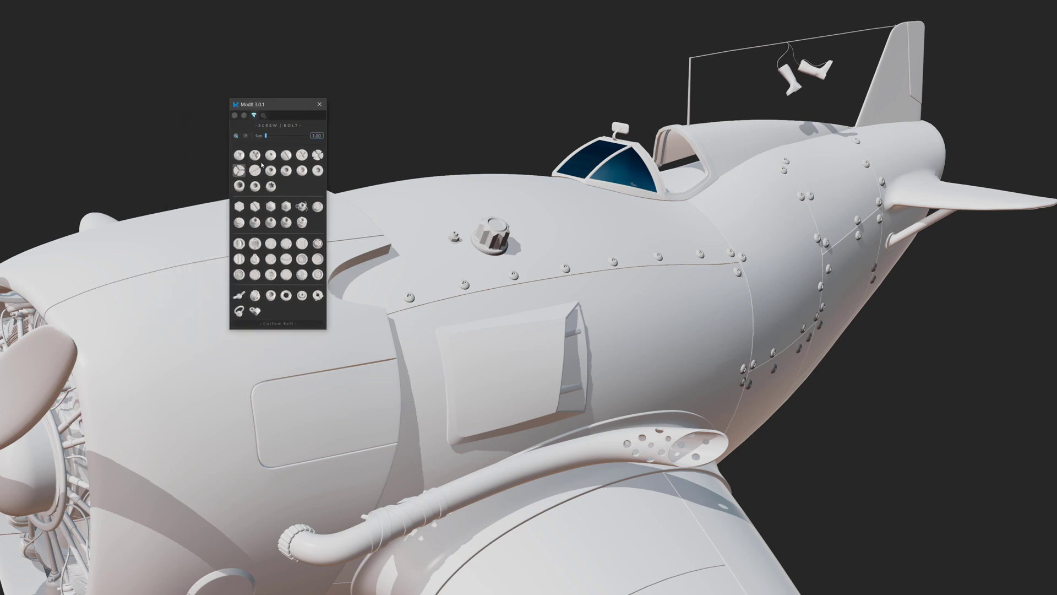
click(263, 115)
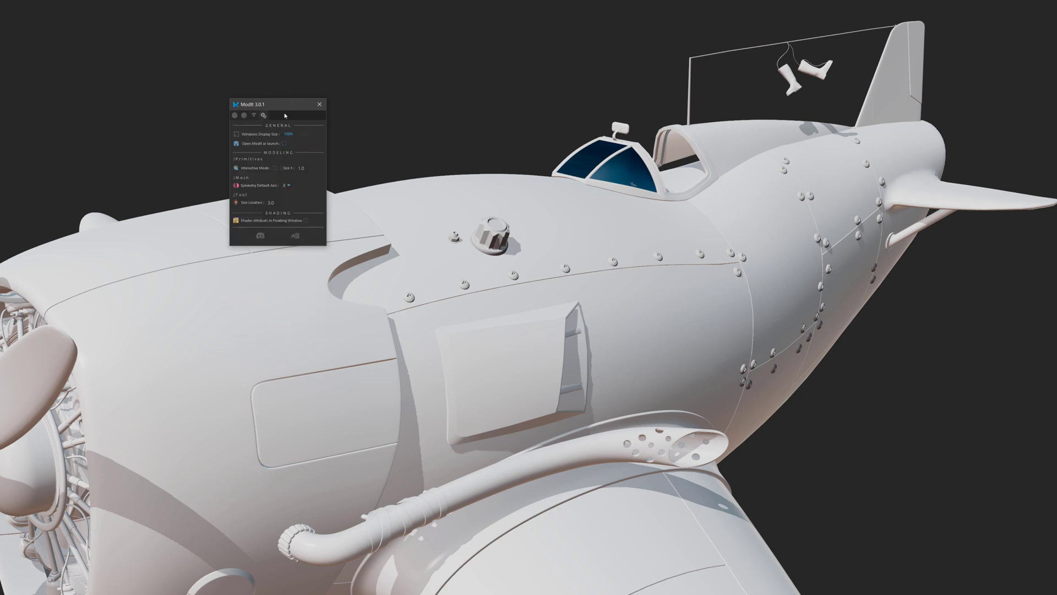